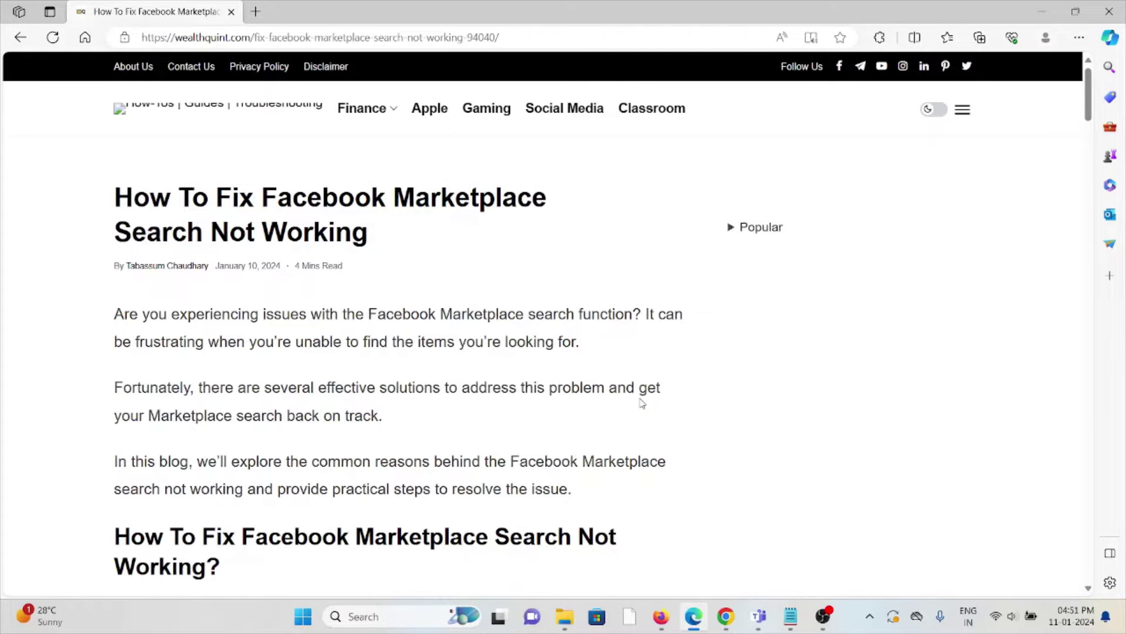
pyautogui.scroll(-3, 976, 469)
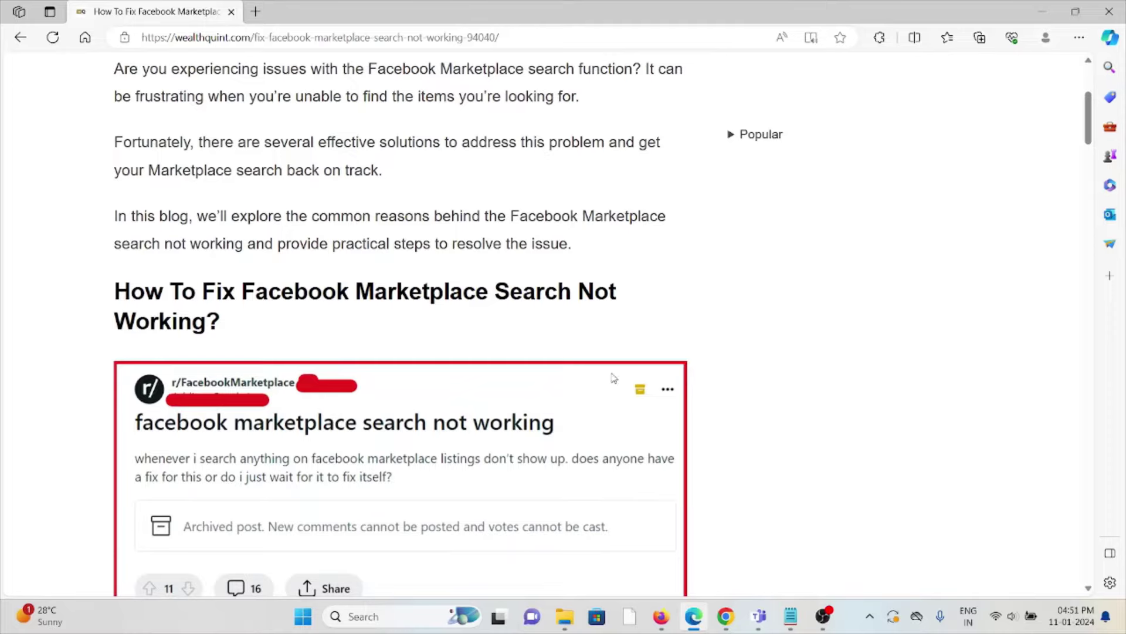
pyautogui.moveTo(494, 518)
pyautogui.scroll(-2, 494, 519)
pyautogui.scroll(-2, 502, 518)
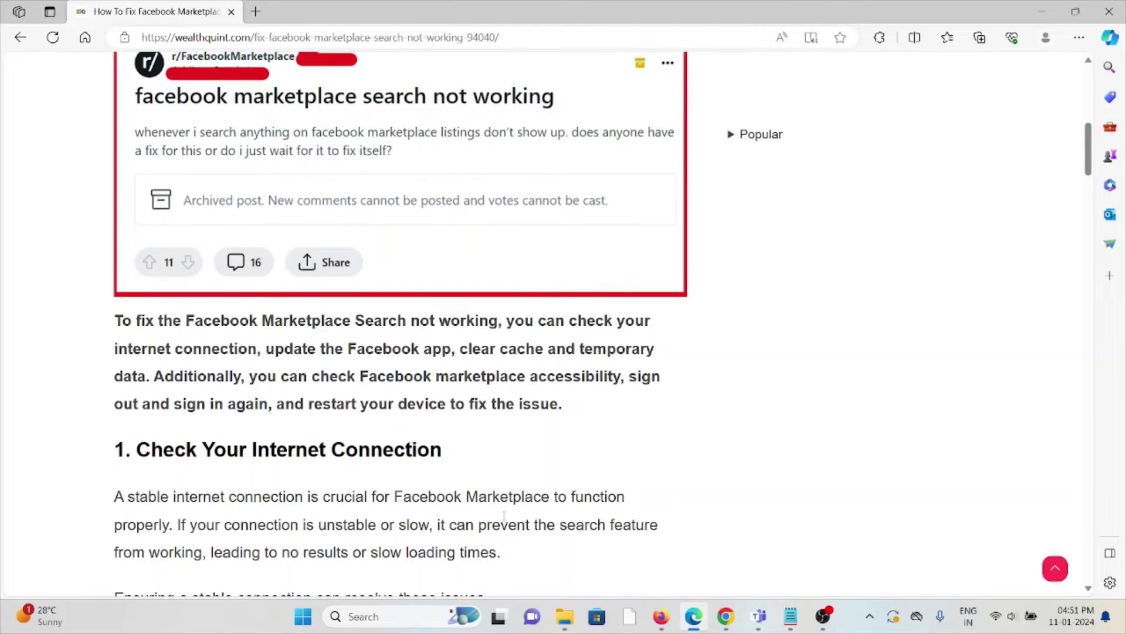
pyautogui.scroll(-4, 443, 405)
pyautogui.scroll(-2, 442, 405)
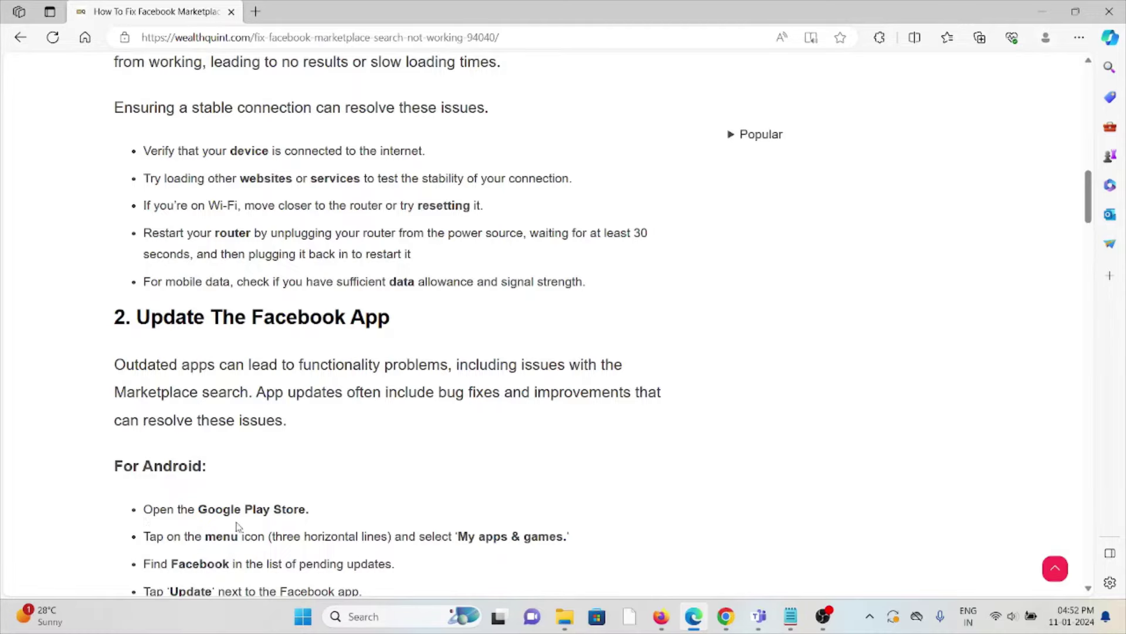
pyautogui.scroll(-3, 277, 458)
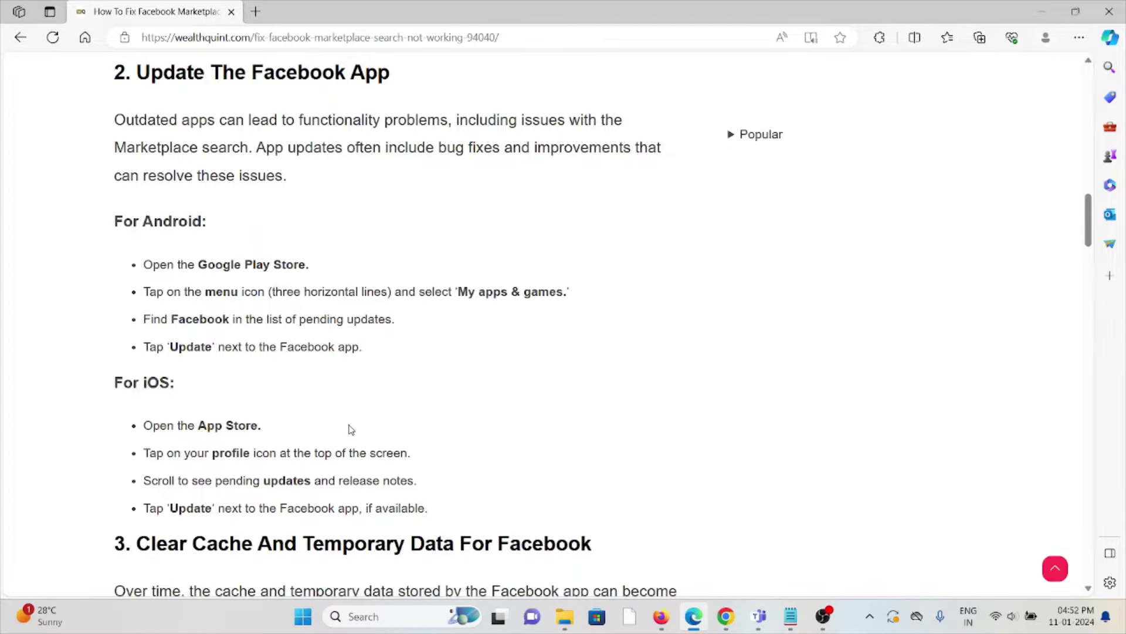
pyautogui.scroll(-1, 349, 428)
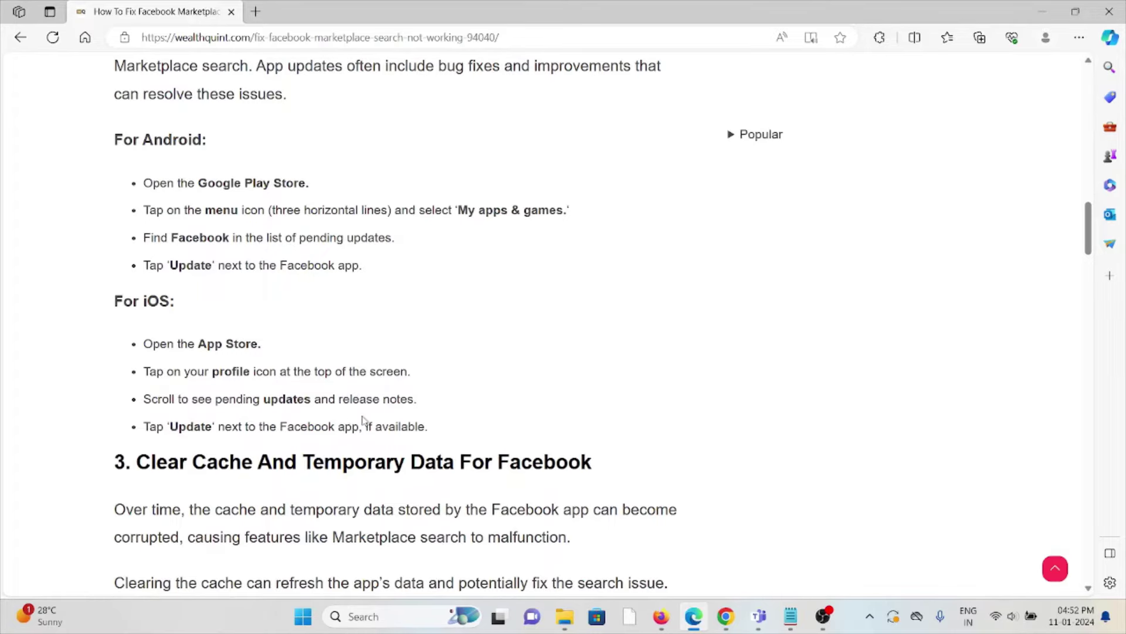
pyautogui.scroll(-1, 362, 421)
pyautogui.scroll(-1, 367, 417)
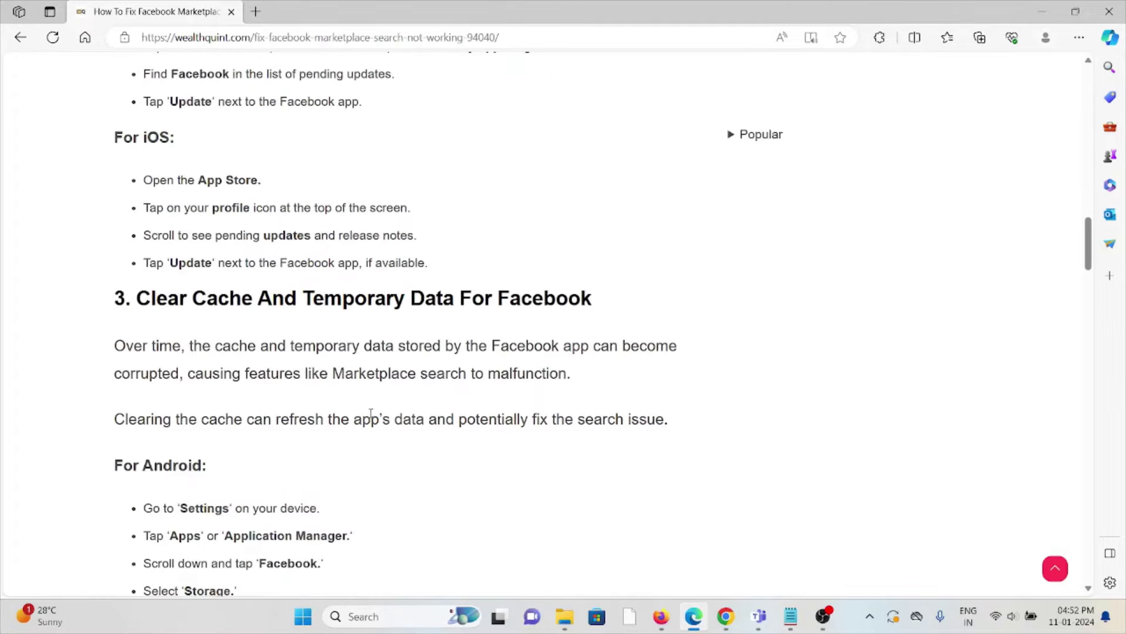
pyautogui.scroll(-2, 380, 410)
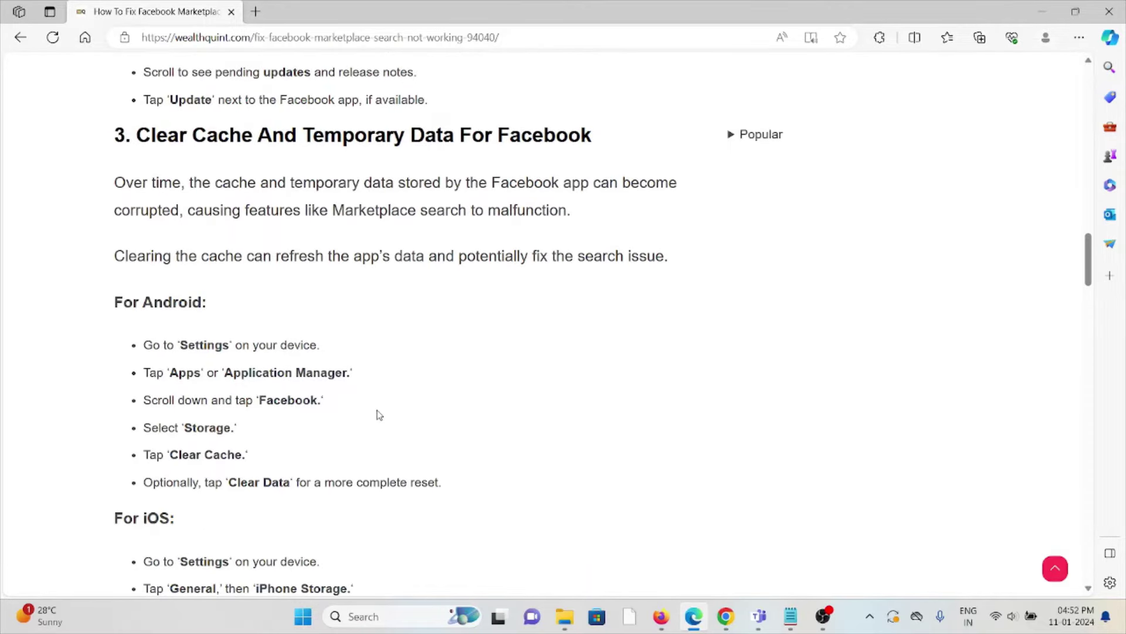
pyautogui.scroll(-1, 370, 420)
pyautogui.scroll(-3, 368, 421)
pyautogui.scroll(5, 361, 424)
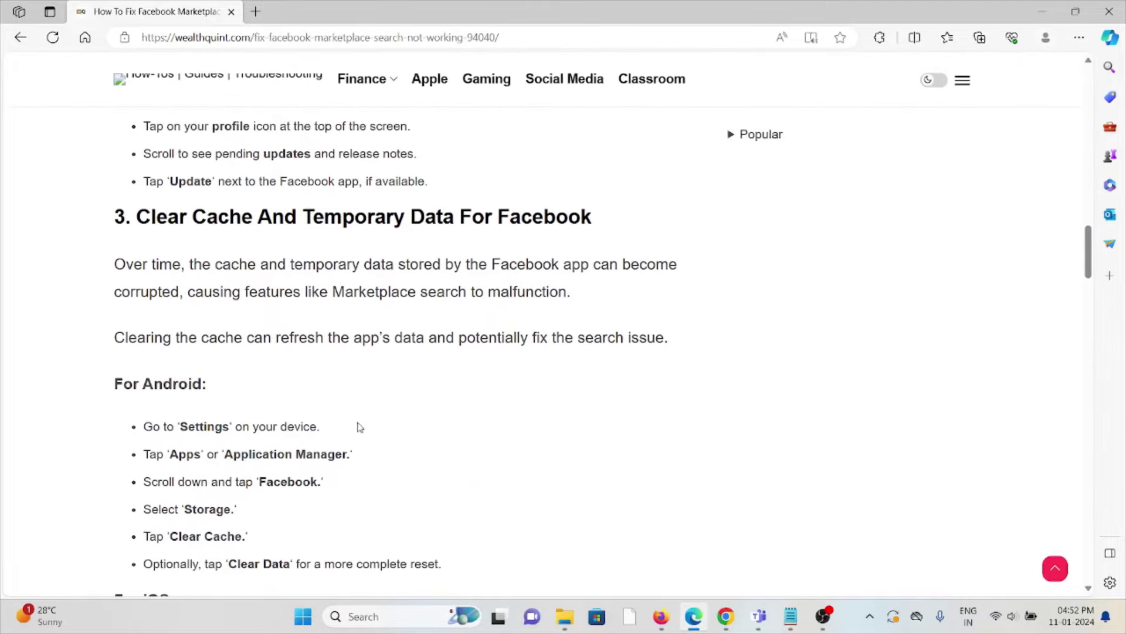
pyautogui.scroll(-2, 357, 426)
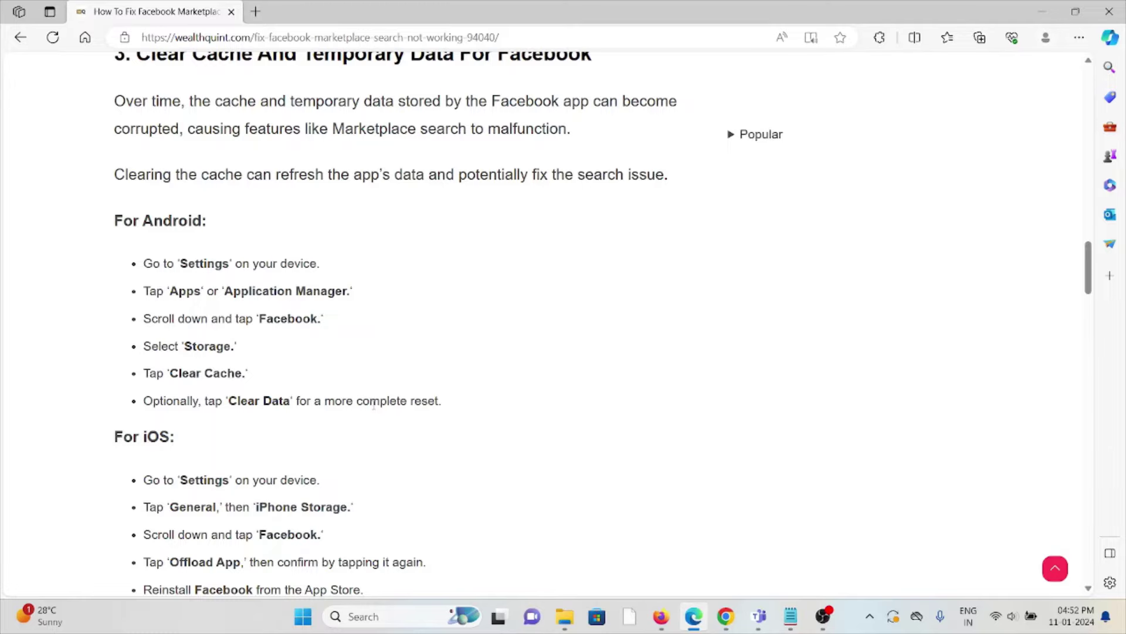
pyautogui.scroll(-2, 421, 394)
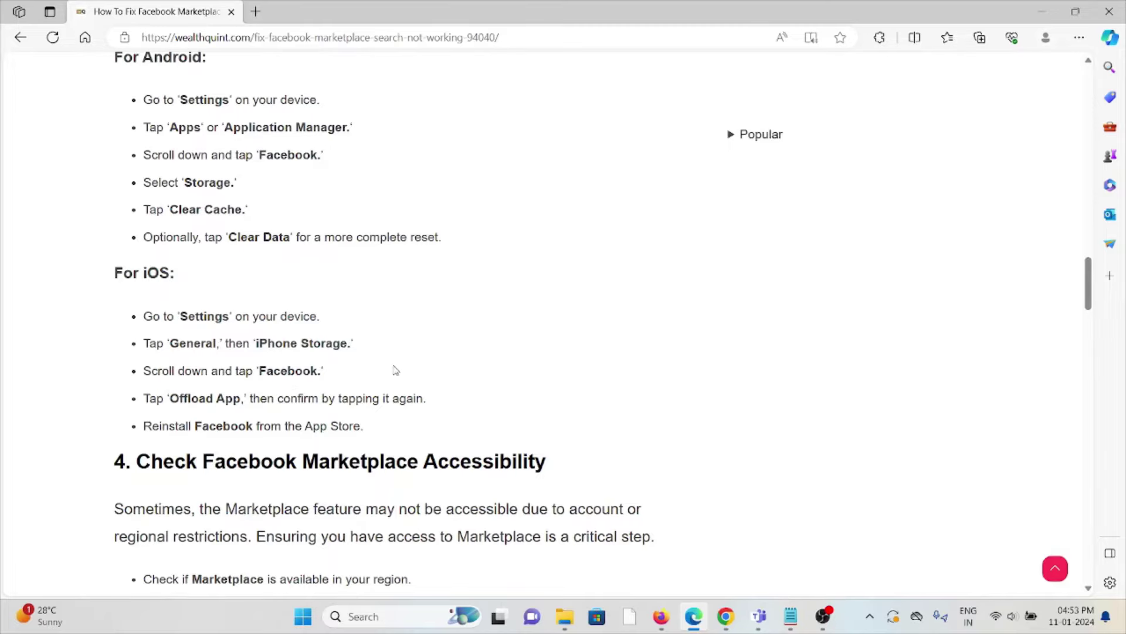
pyautogui.scroll(-2, 388, 366)
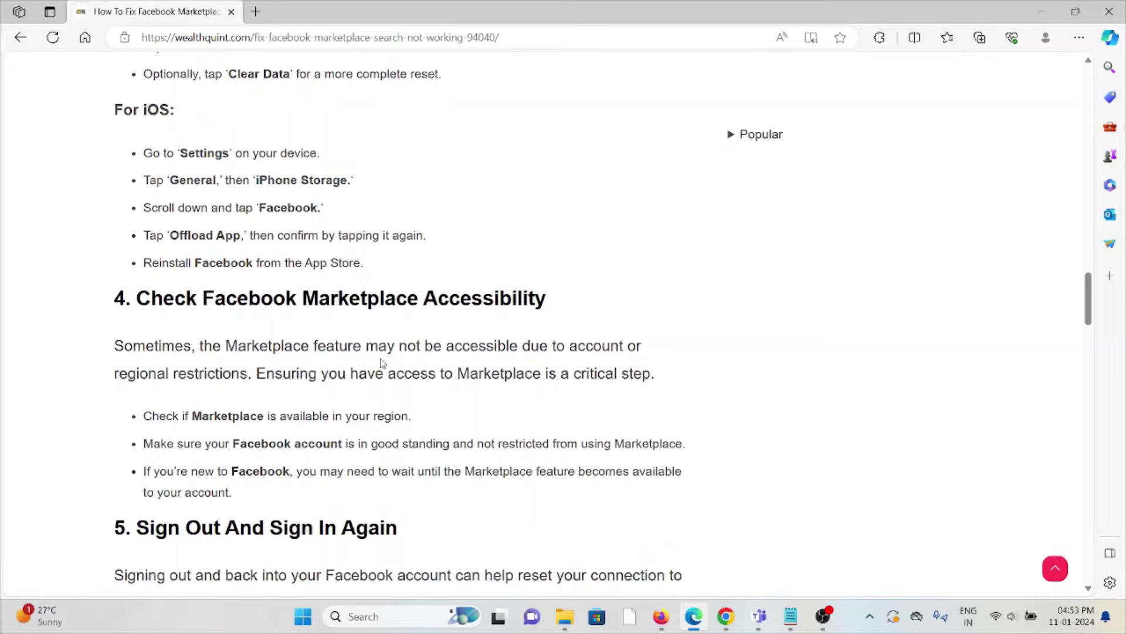
pyautogui.scroll(-2, 381, 362)
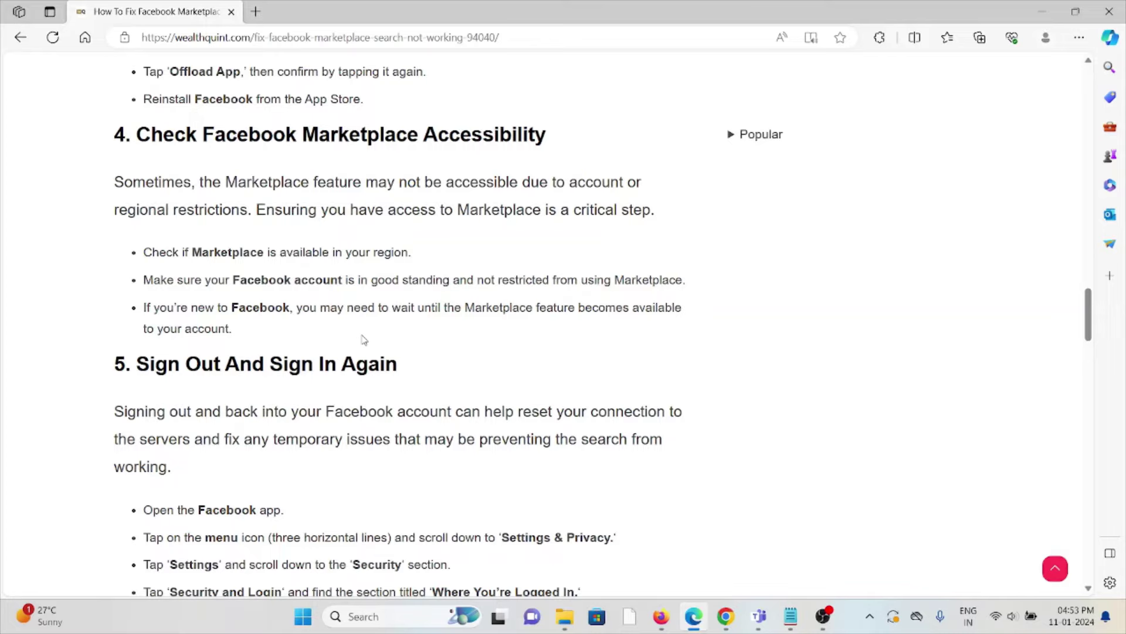
pyautogui.scroll(-3, 362, 339)
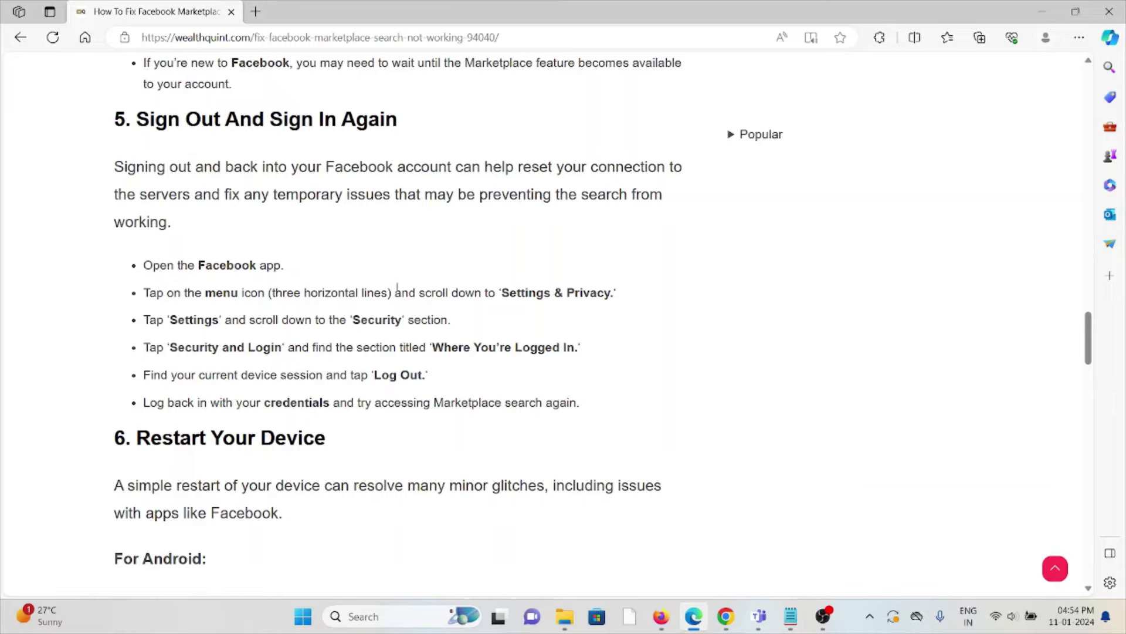
pyautogui.scroll(-3, 473, 345)
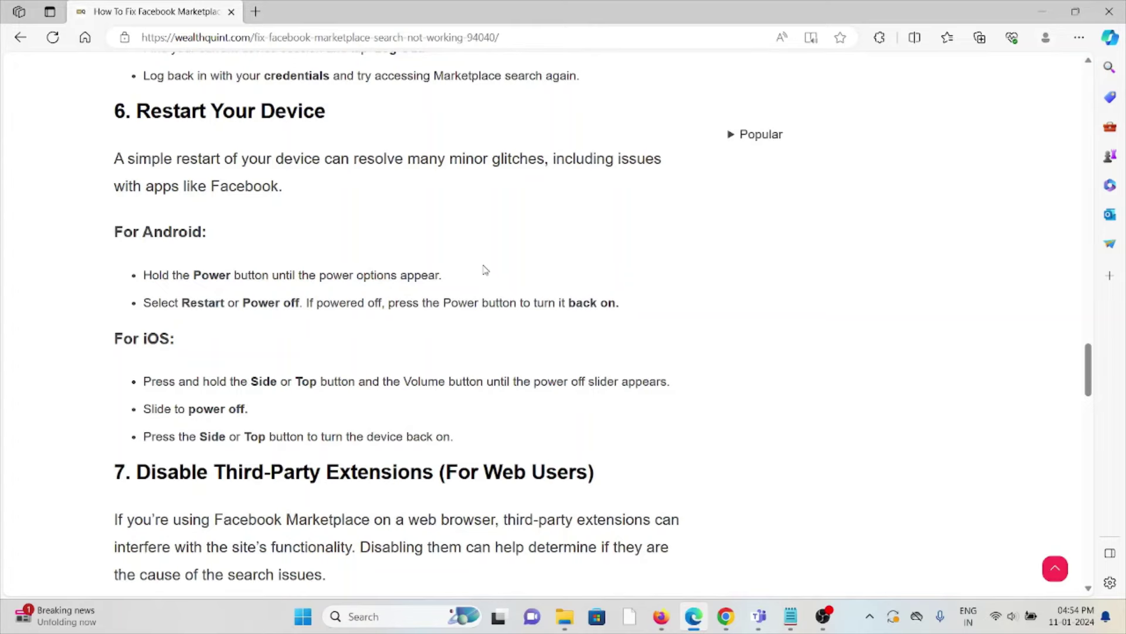
pyautogui.scroll(-2, 475, 278)
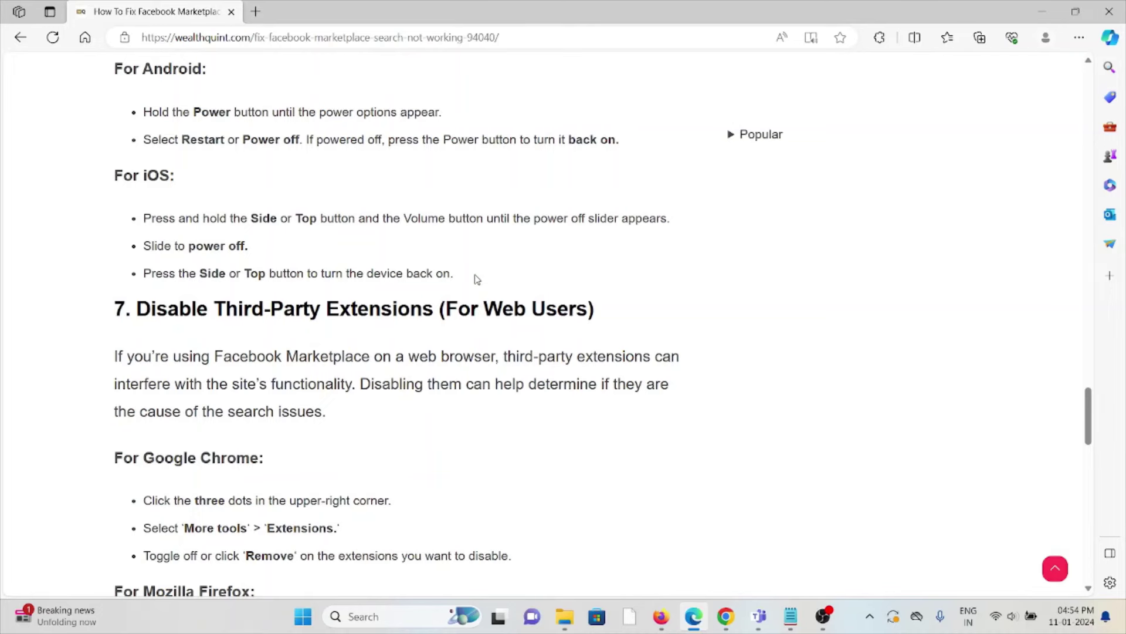
pyautogui.scroll(-2, 475, 279)
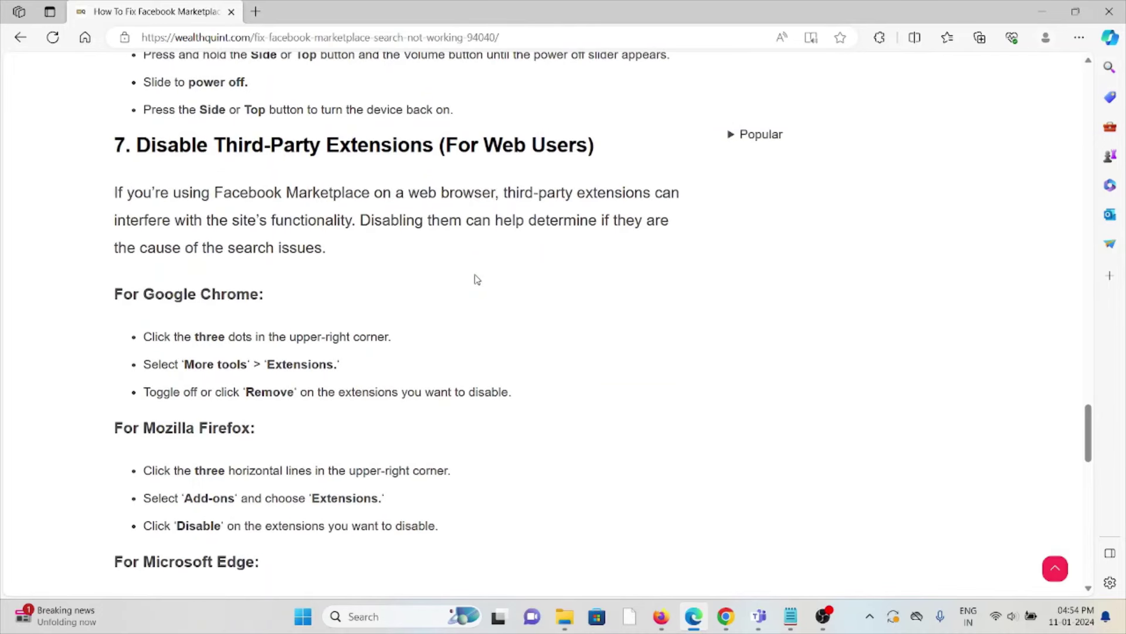
pyautogui.scroll(-5, 442, 304)
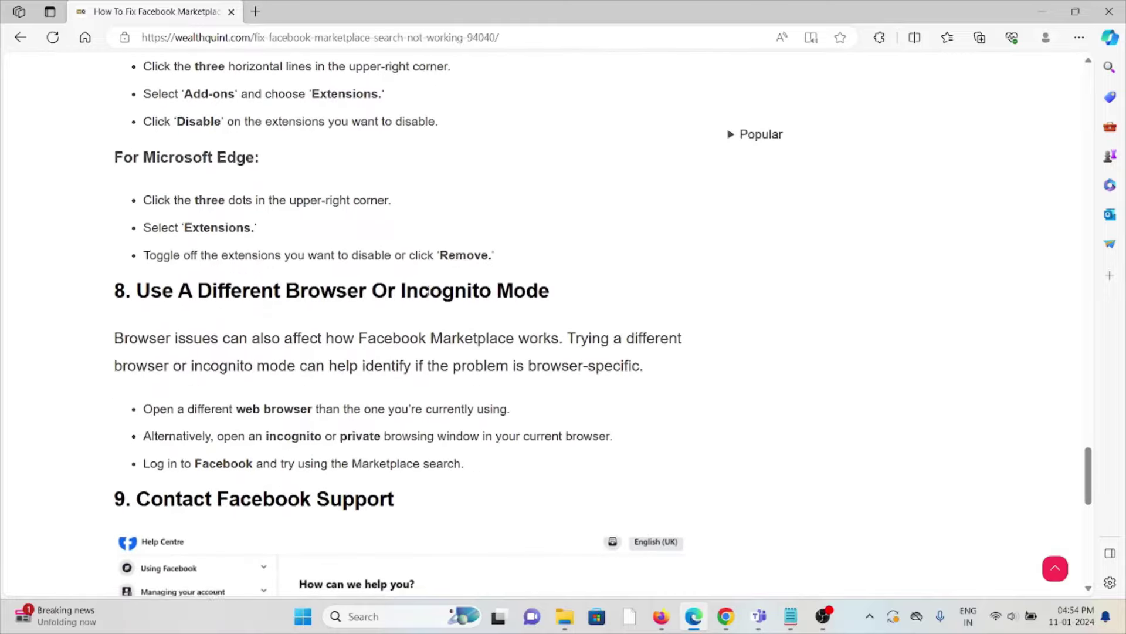
pyautogui.scroll(4, 445, 281)
pyautogui.scroll(3, 445, 280)
pyautogui.scroll(-4, 466, 254)
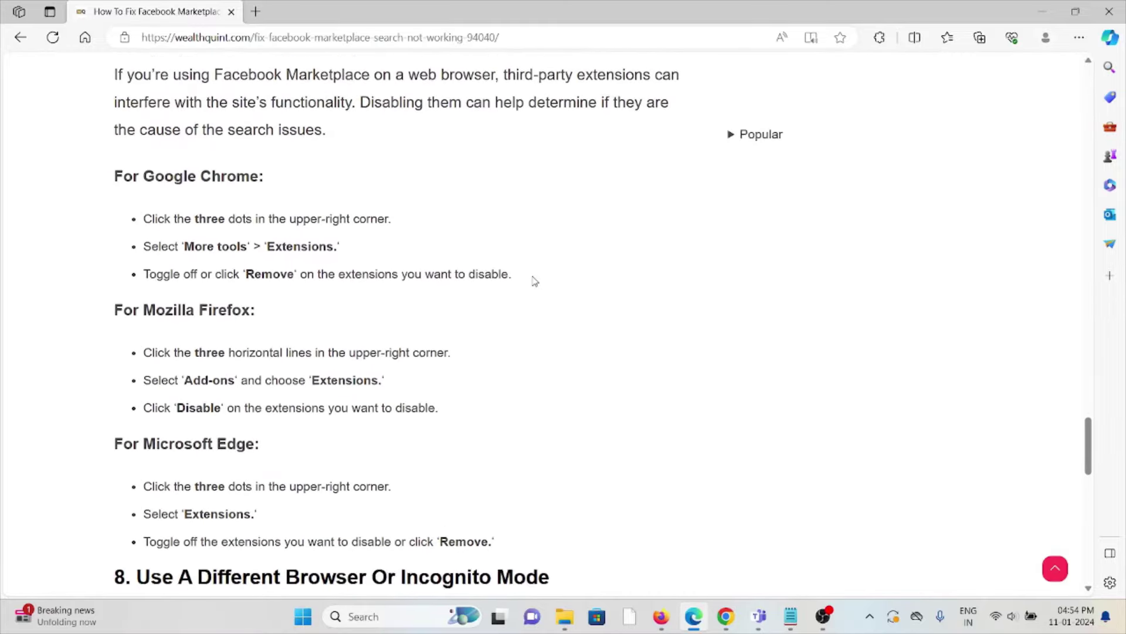
pyautogui.scroll(3, 379, 390)
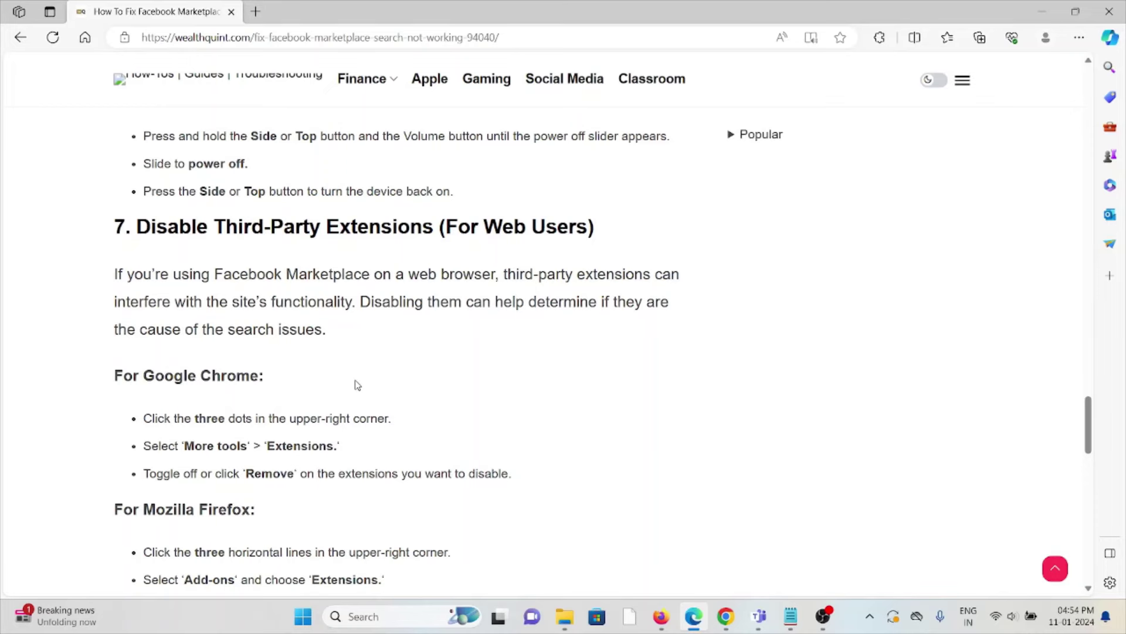
pyautogui.scroll(-2, 357, 392)
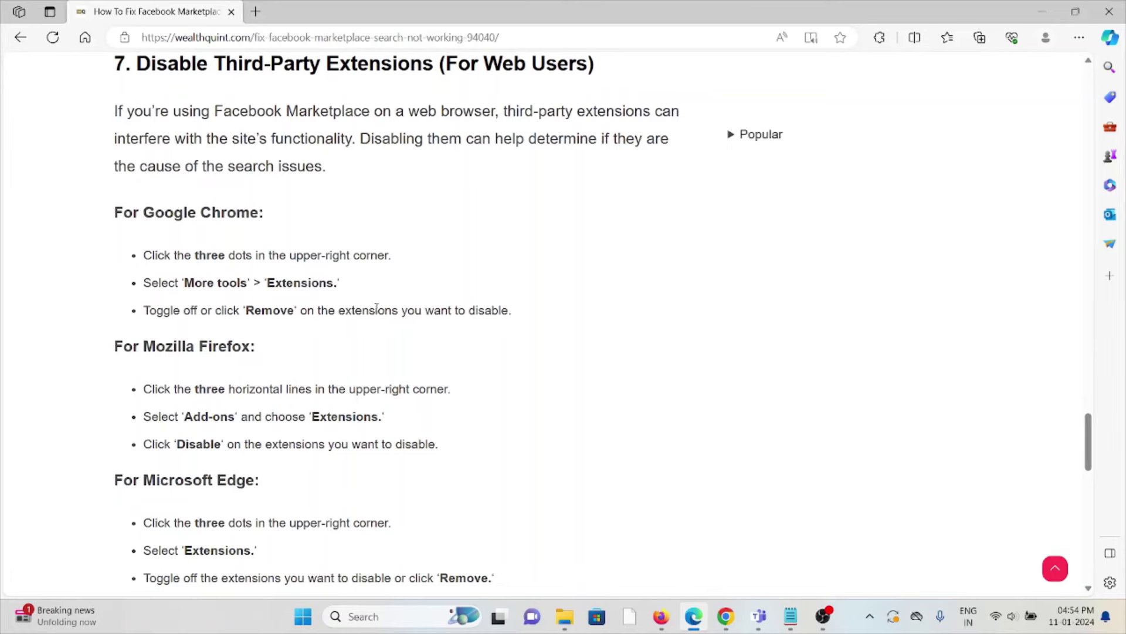
pyautogui.scroll(-2, 516, 324)
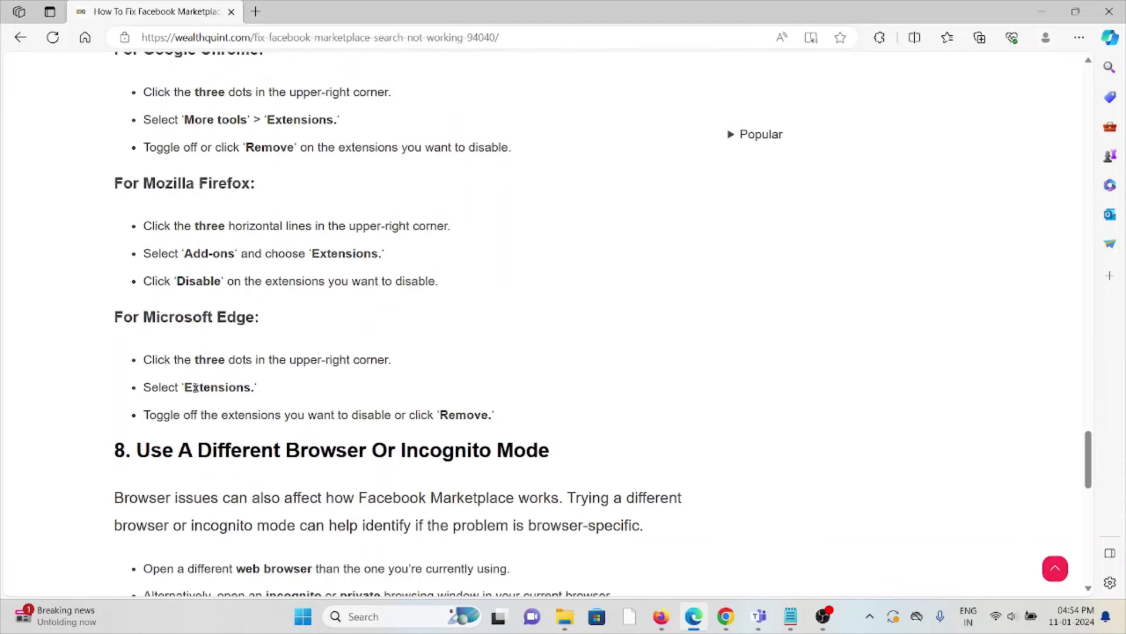
pyautogui.scroll(-4, 204, 396)
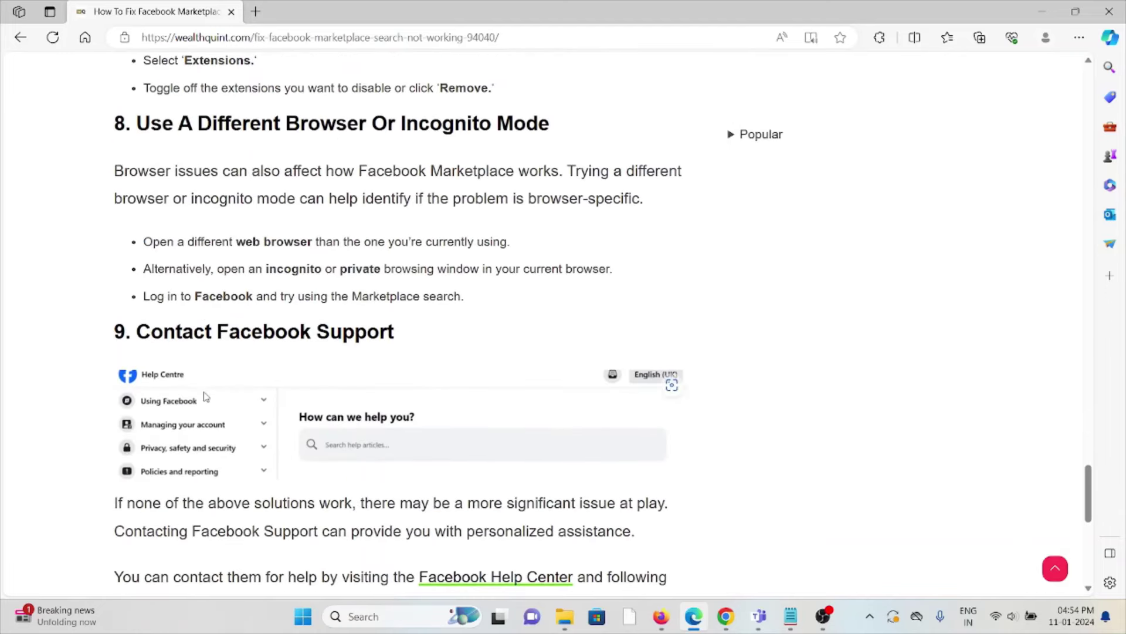
pyautogui.scroll(-3, 221, 394)
pyautogui.scroll(5, 226, 384)
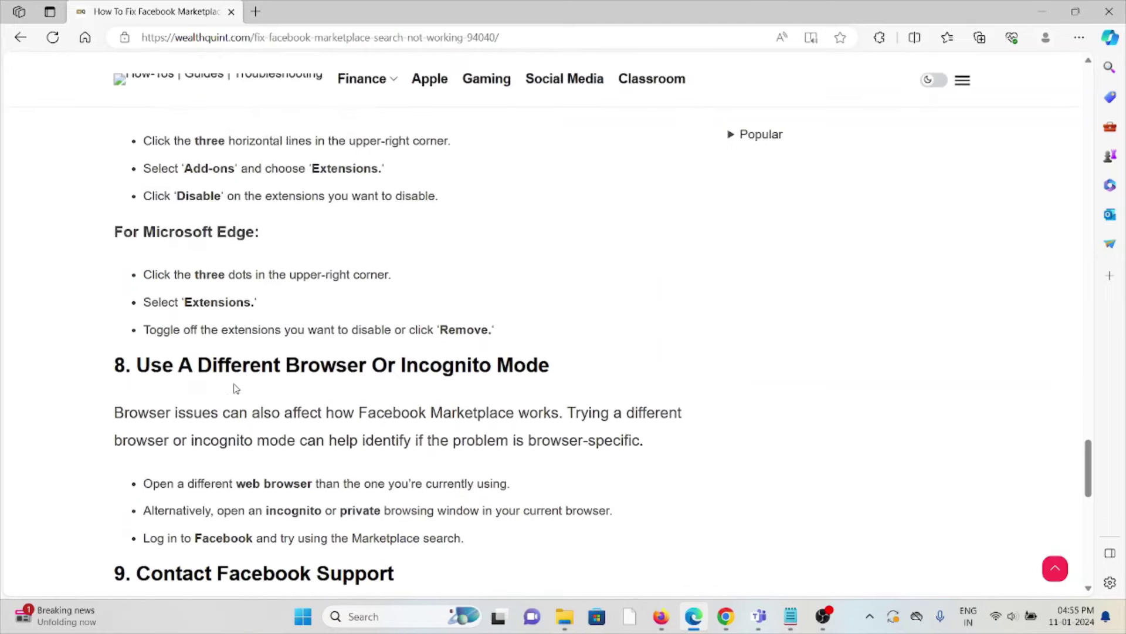
pyautogui.scroll(-2, 224, 380)
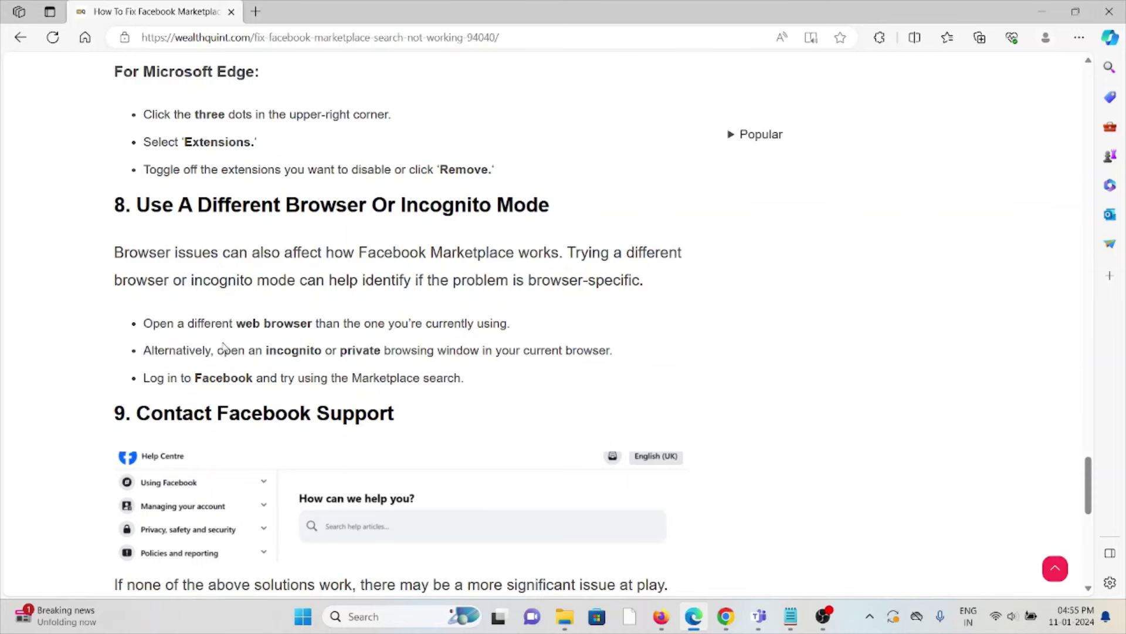
pyautogui.scroll(-2, 220, 344)
pyautogui.scroll(-1, 237, 296)
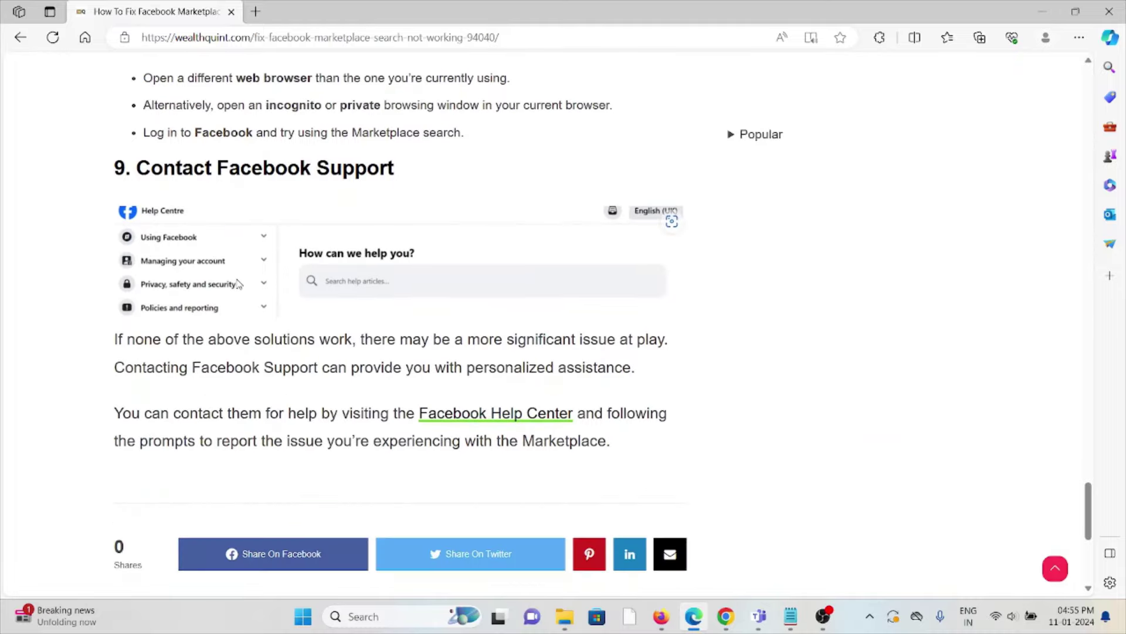
pyautogui.scroll(-5, 237, 302)
pyautogui.scroll(8, 236, 302)
pyautogui.scroll(-1, 229, 316)
pyautogui.scroll(-3, 219, 322)
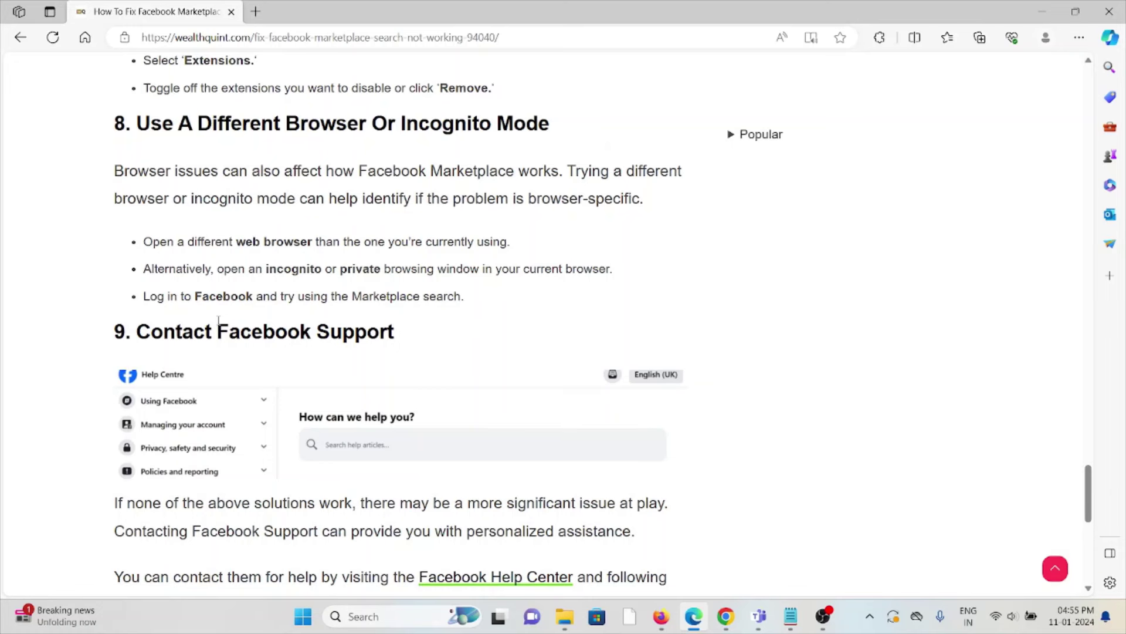
pyautogui.scroll(-2, 229, 304)
pyautogui.scroll(-4, 186, 289)
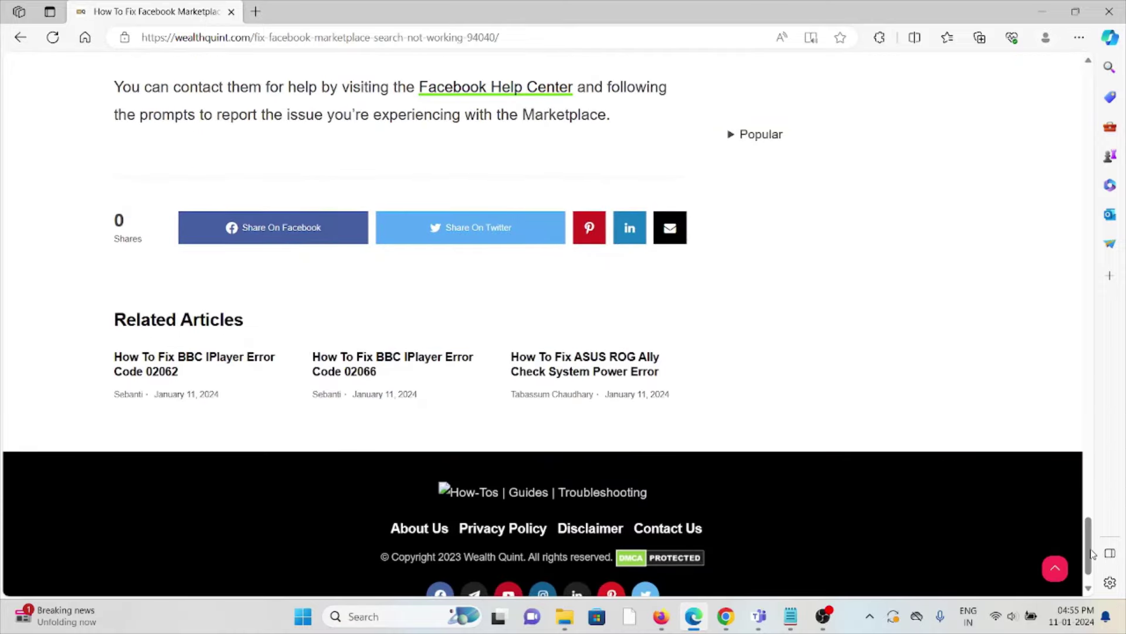
pyautogui.moveTo(1089, 547); pyautogui.dragTo(1088, 79)
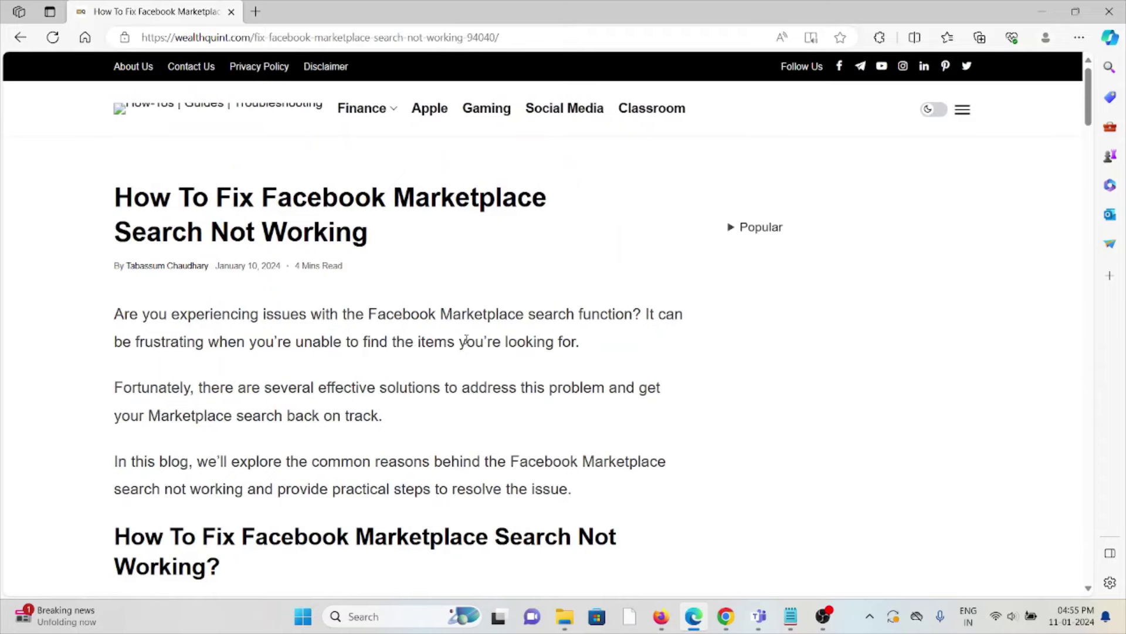